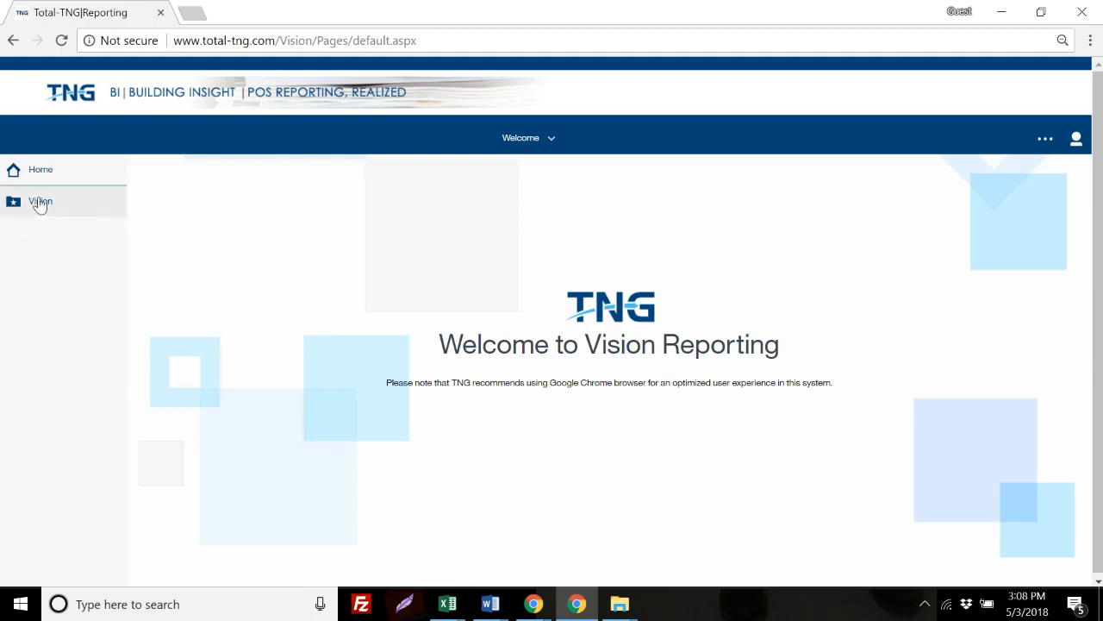
# - Open the BN POS by Issue report from the Vision folder and look over its title and issue prompts
pyautogui.click(78, 215)
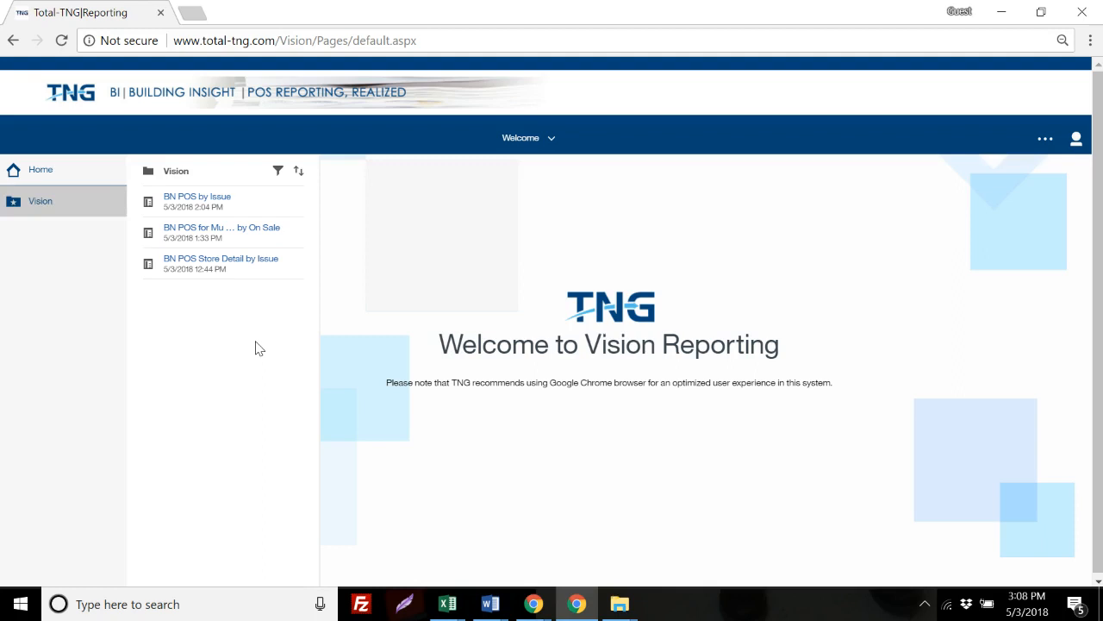
pyautogui.click(207, 203)
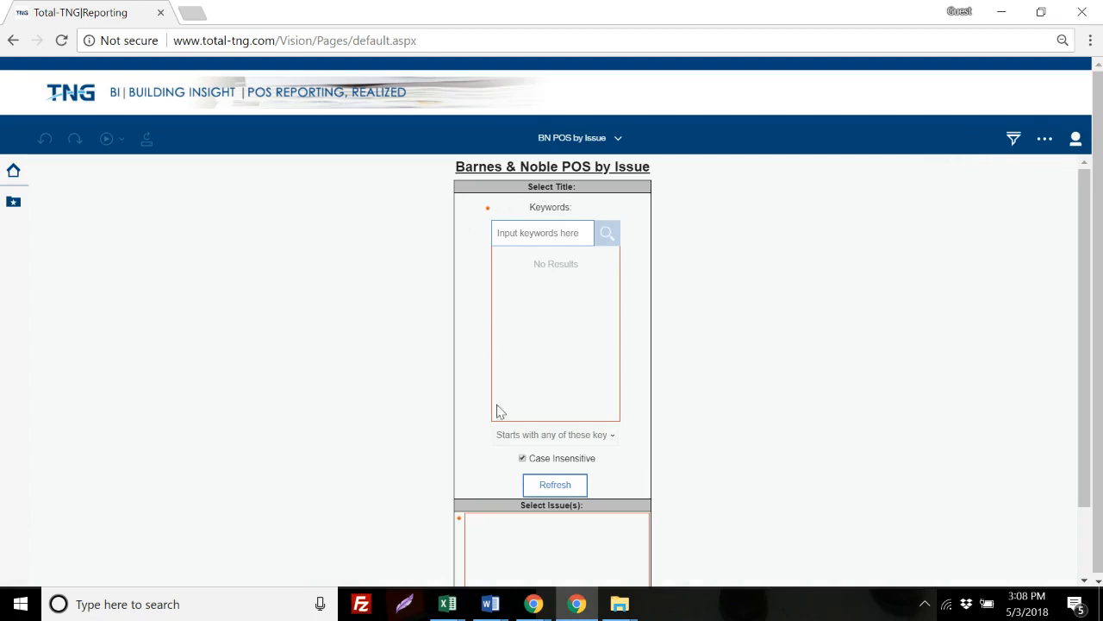
pyautogui.scroll(-1, 739, 414)
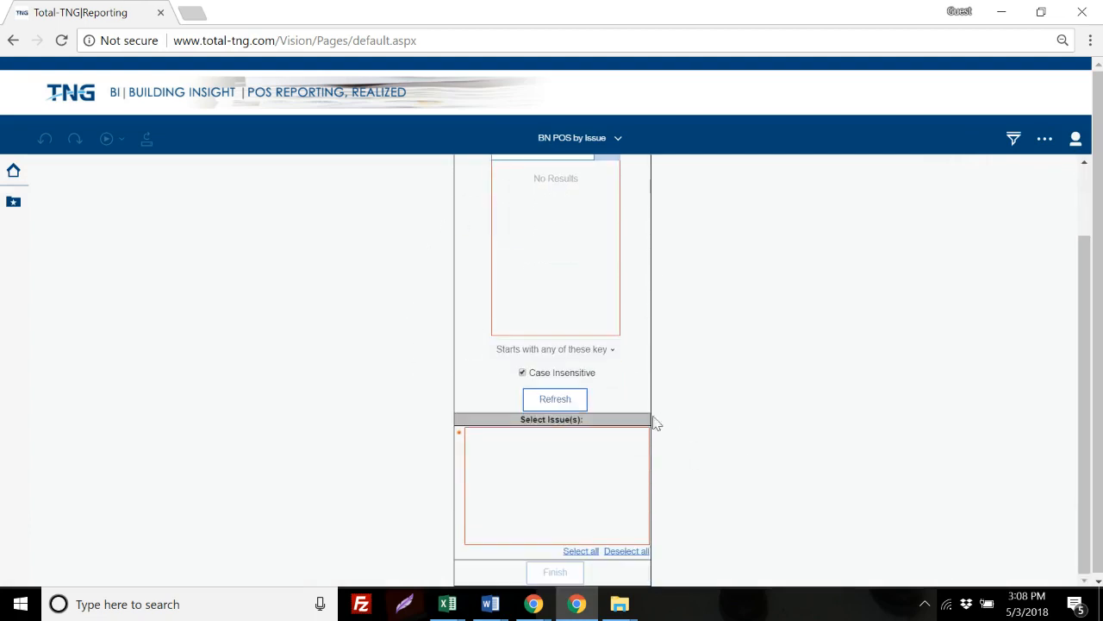
pyautogui.scroll(1, 739, 431)
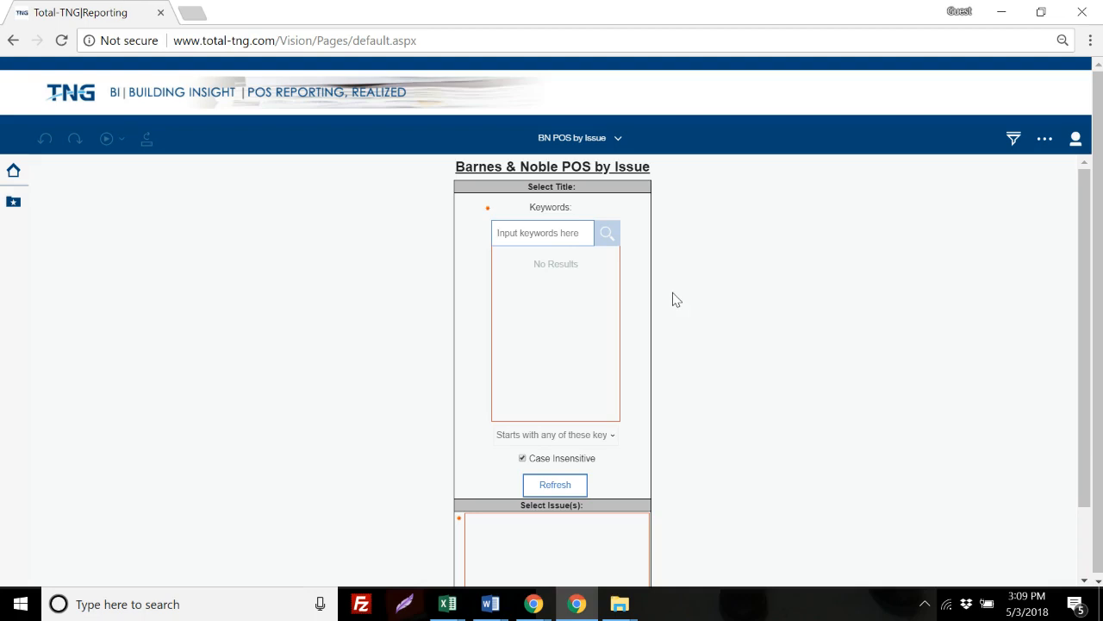
# - Search the titles for %00411, select Catster (00411), and refresh the prompts to load its issues
pyautogui.write('%')
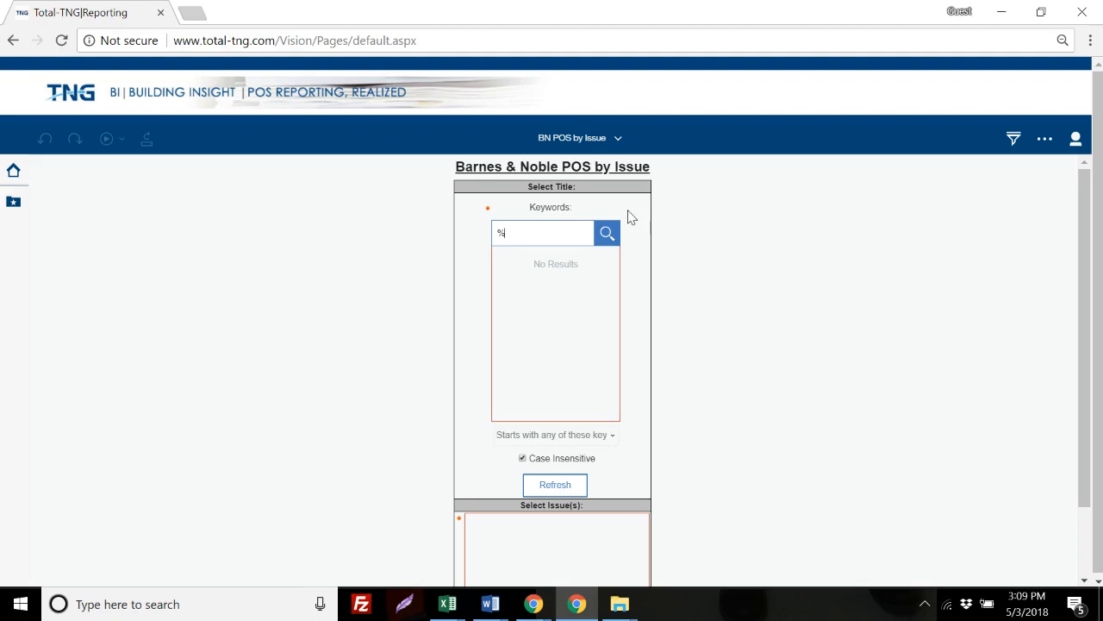
pyautogui.write('00411')
pyautogui.click(610, 241)
pyautogui.click(504, 264)
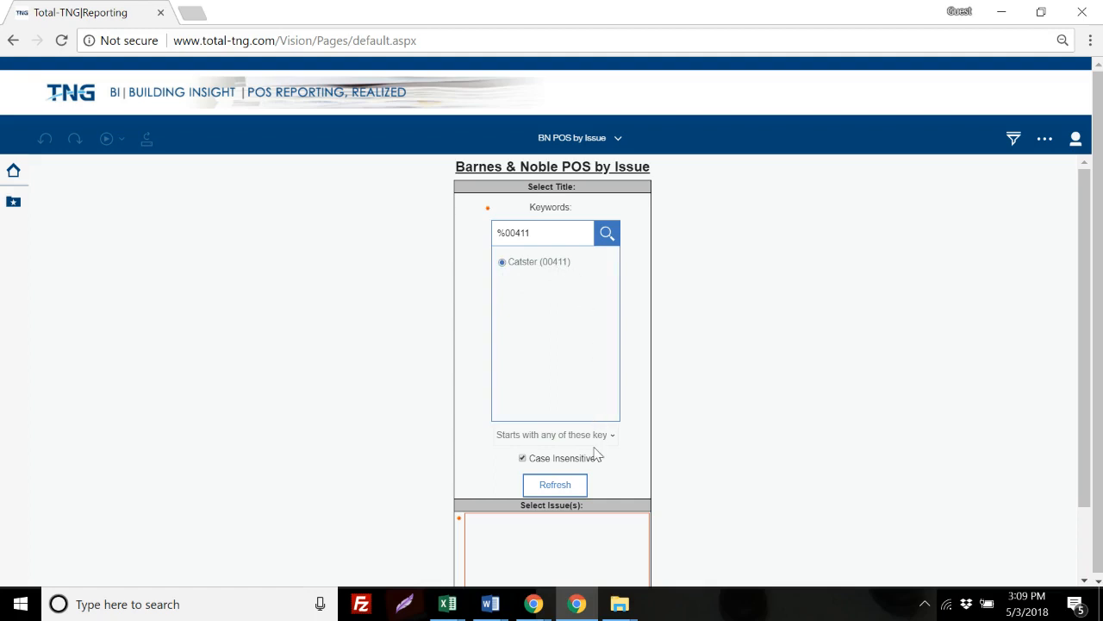
pyautogui.click(559, 487)
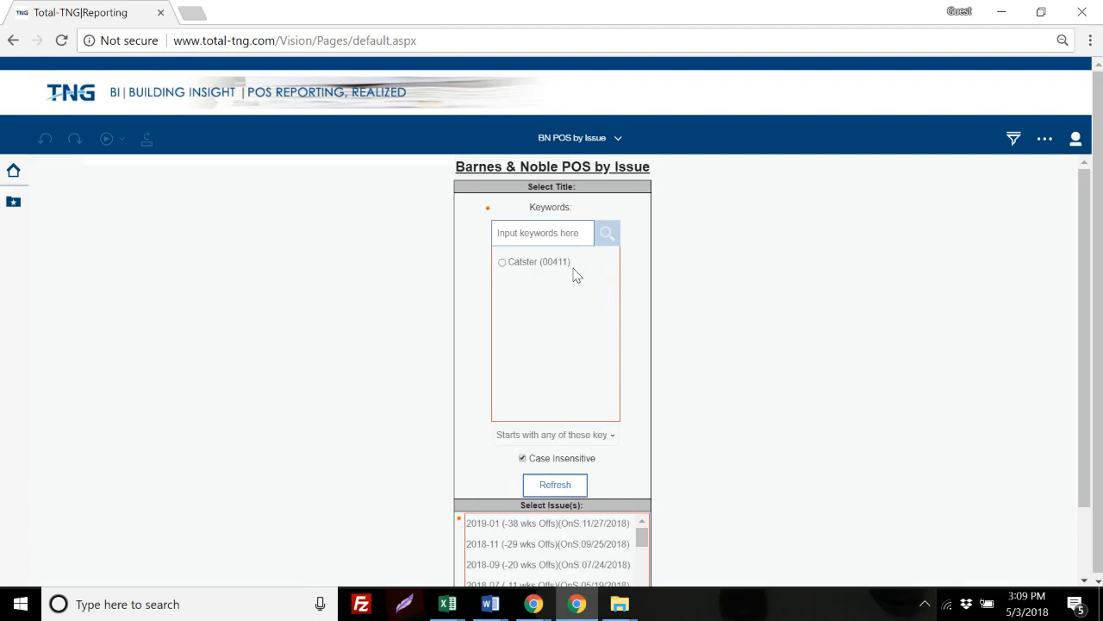
# - Run the report for Catster (00411) with issues 2016-01 through 2016-09 selected
pyautogui.click(504, 264)
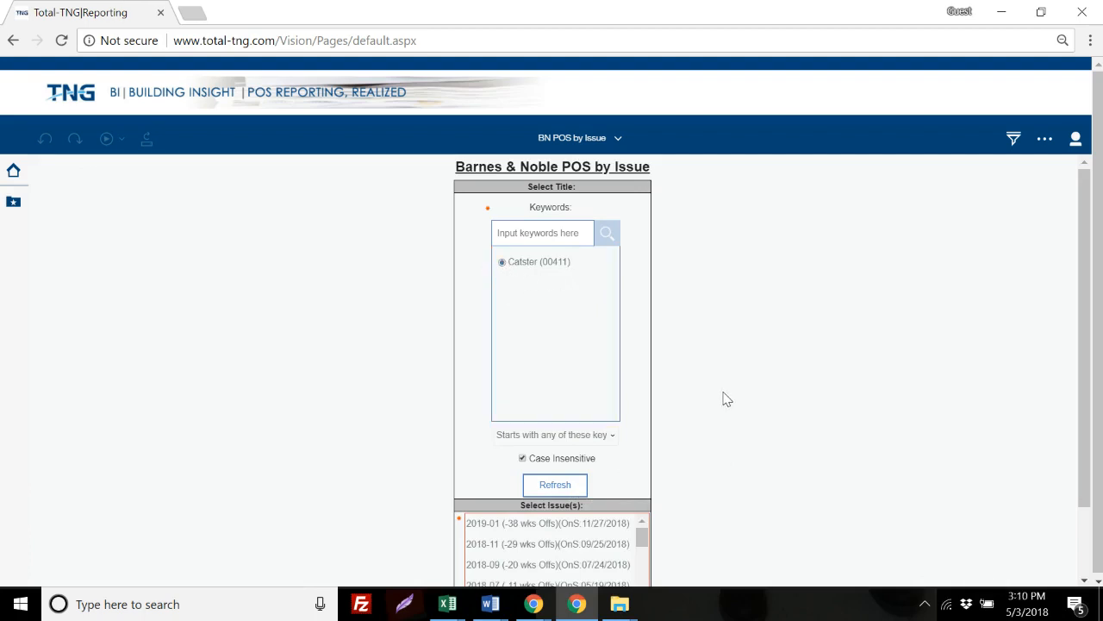
pyautogui.scroll(-1, 699, 398)
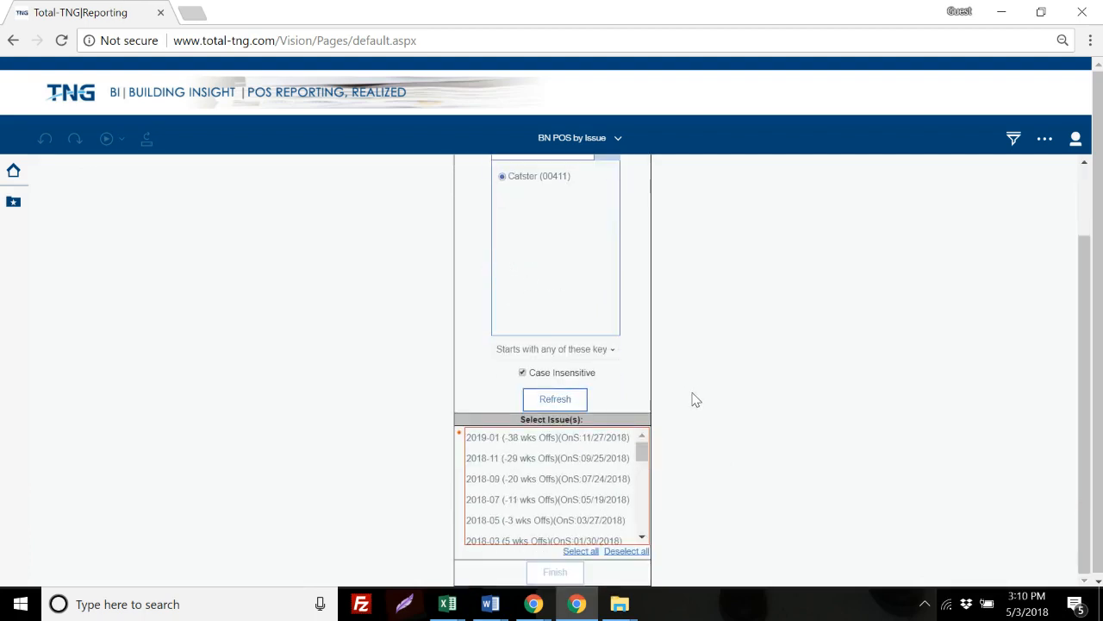
pyautogui.moveTo(641, 459); pyautogui.dragTo(643, 506)
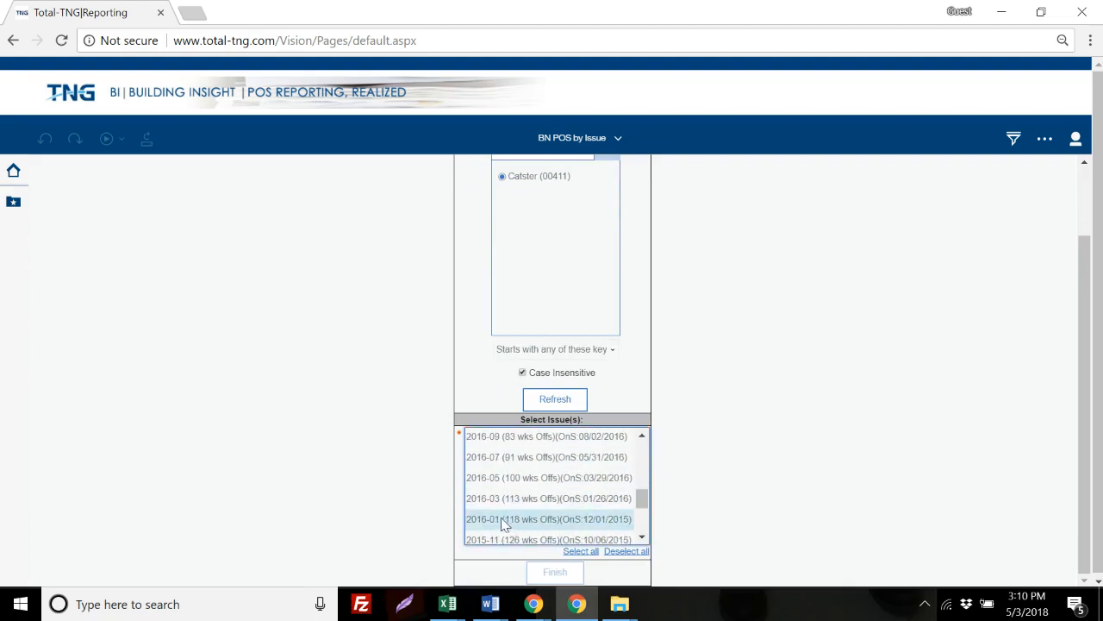
pyautogui.click(543, 515)
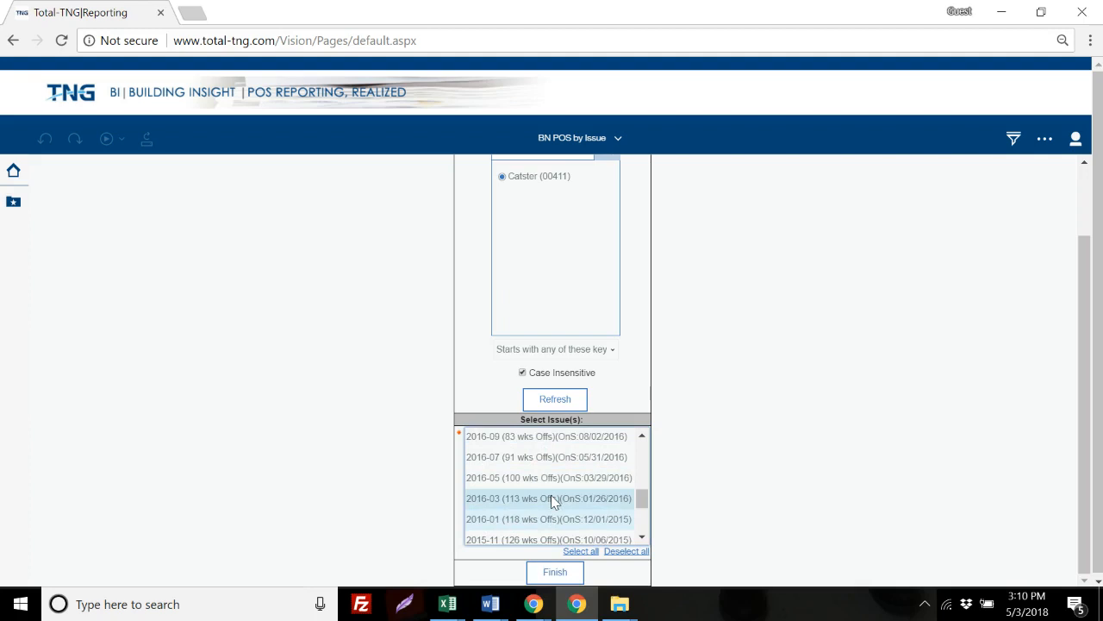
pyautogui.moveTo(550, 494); pyautogui.dragTo(526, 432)
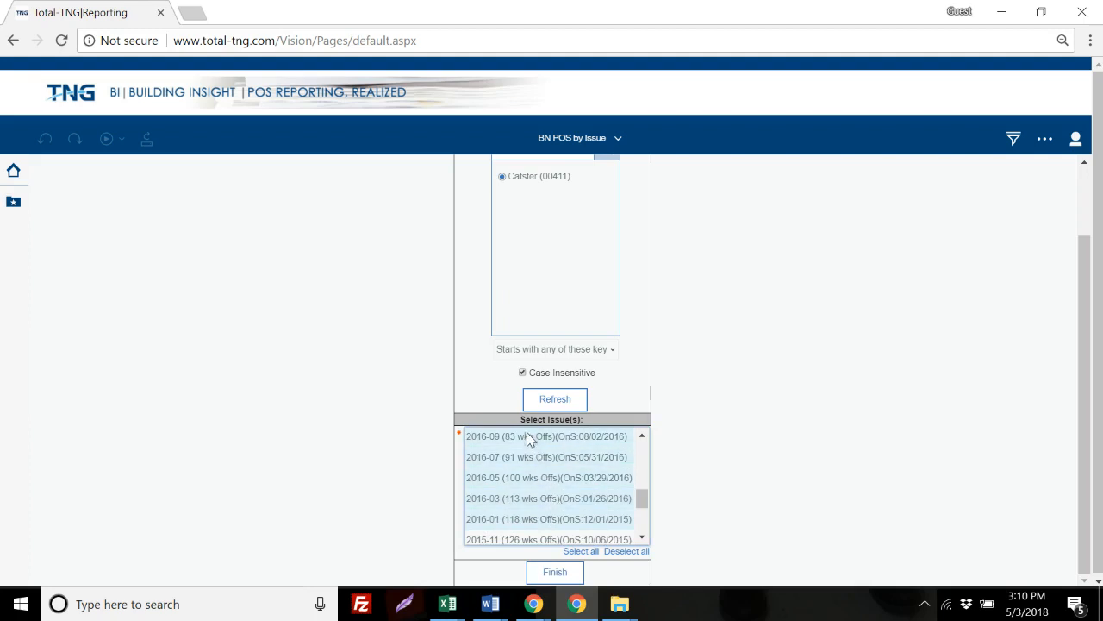
pyautogui.click(561, 520)
pyautogui.moveTo(561, 521); pyautogui.dragTo(553, 434)
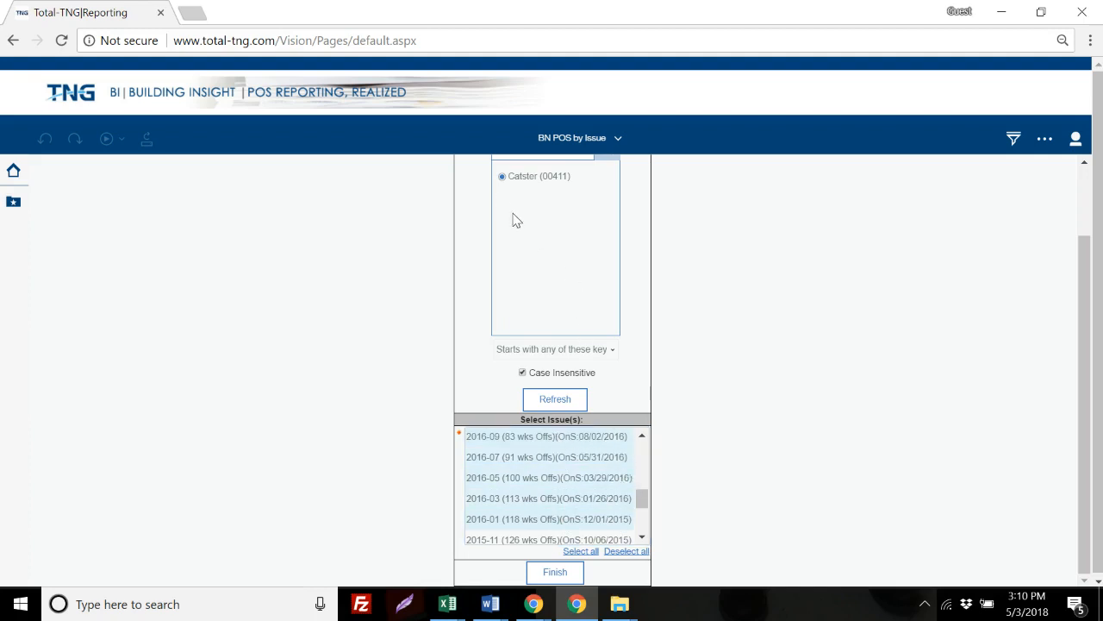
pyautogui.click(569, 579)
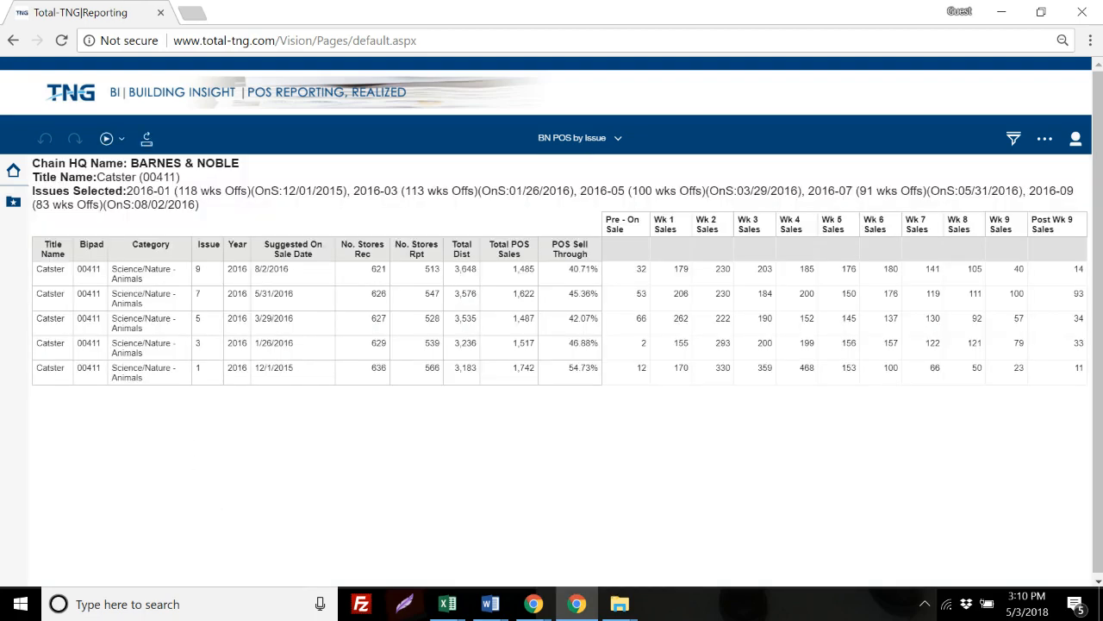
# - Examine the report's columns for on-sale date, stores, distribution, total POS sales, sell-through and pre-on-sale sales
pyautogui.hotkey('alt', 'Tab')
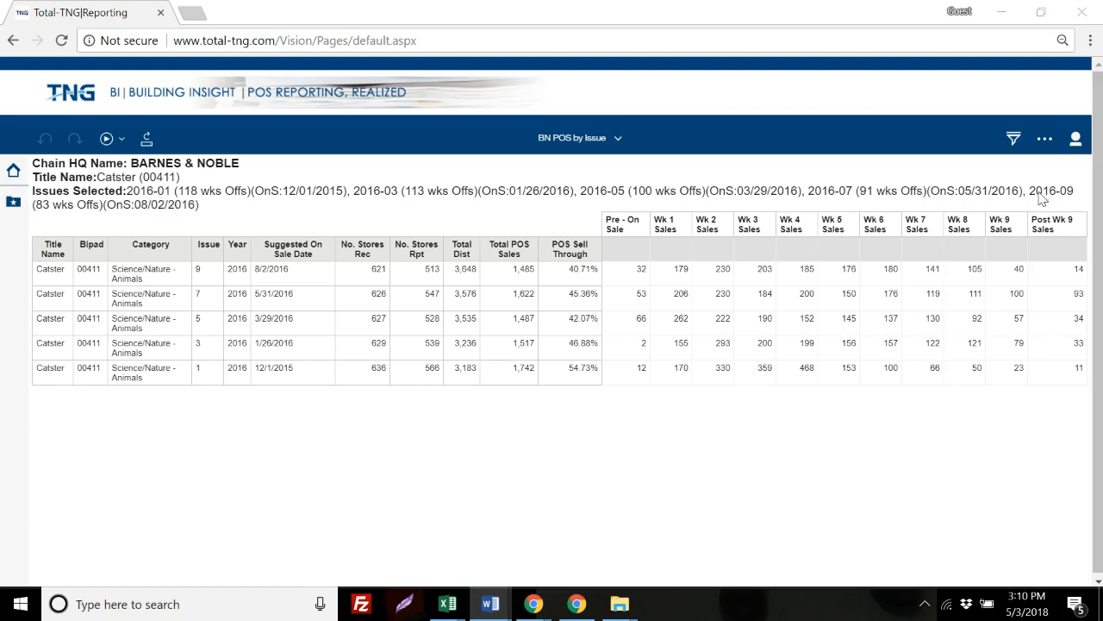
pyautogui.click(880, 273)
pyautogui.click(342, 281)
pyautogui.click(340, 289)
pyautogui.click(336, 292)
pyautogui.click(310, 281)
pyautogui.click(300, 379)
pyautogui.click(369, 281)
pyautogui.click(463, 283)
pyautogui.click(407, 286)
pyautogui.click(466, 284)
pyautogui.click(524, 288)
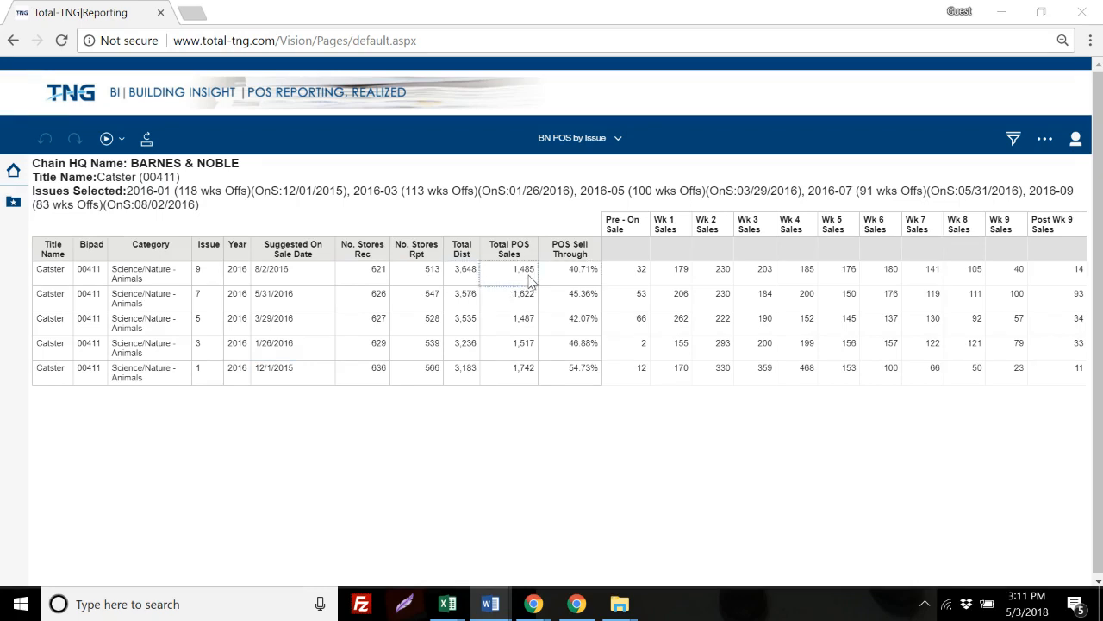
pyautogui.click(552, 285)
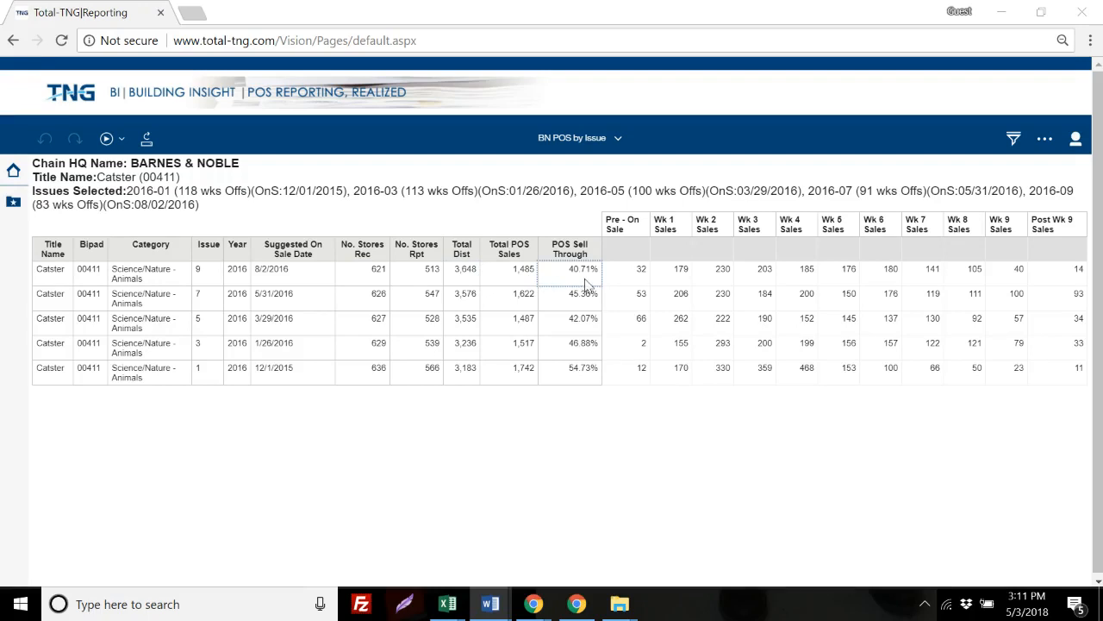
pyautogui.click(629, 250)
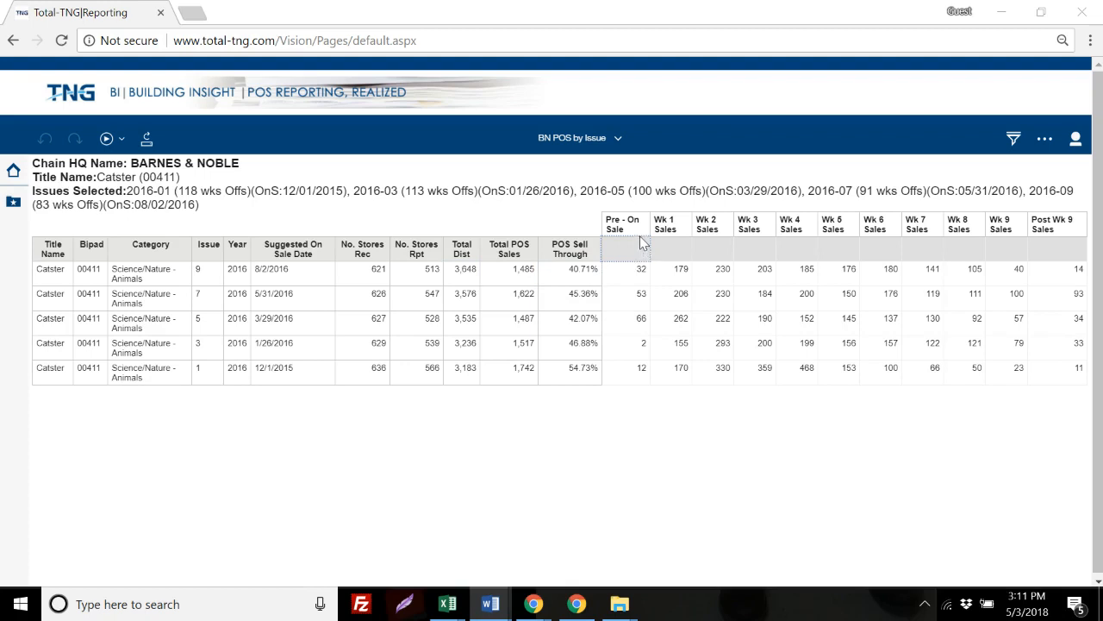
pyautogui.click(645, 231)
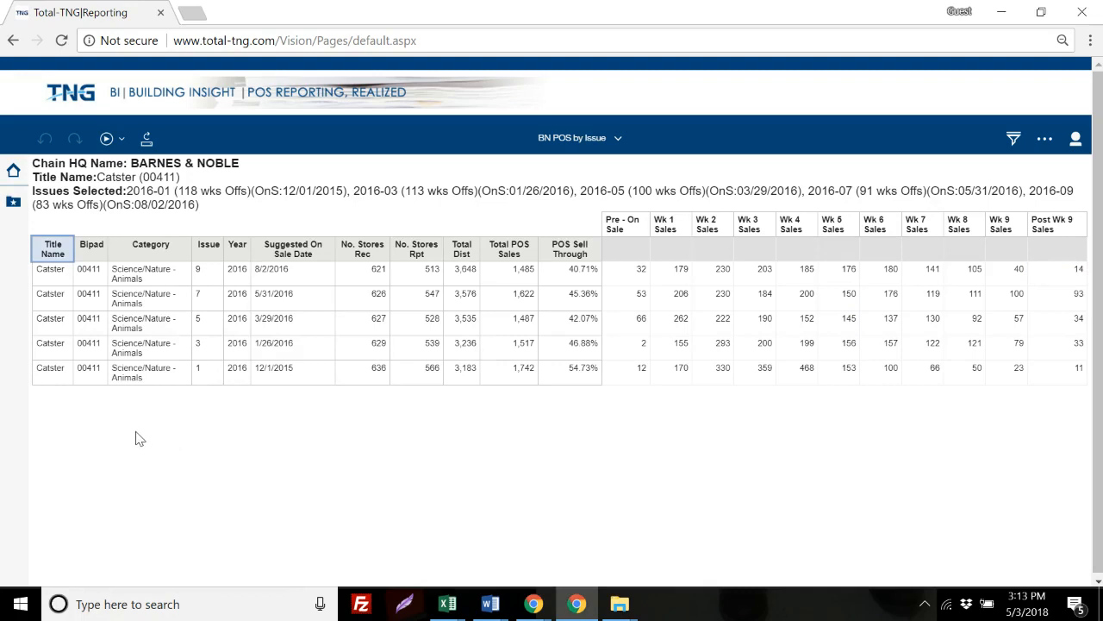
# - Rerun the report for Catster (00411) with only issue 2016-01 selected
pyautogui.click(107, 139)
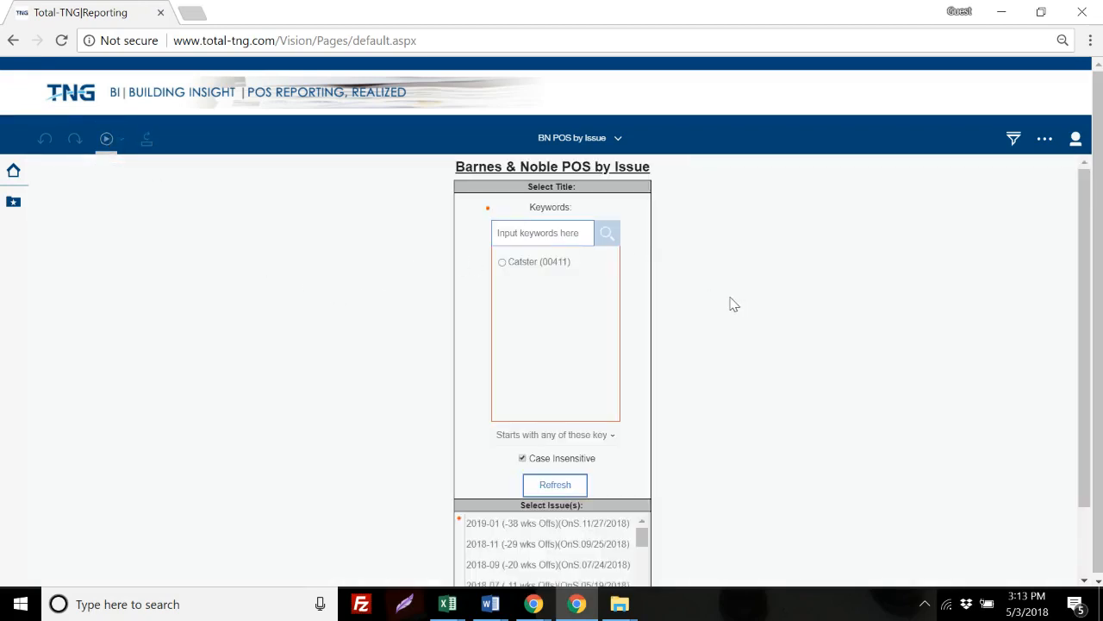
pyautogui.click(502, 262)
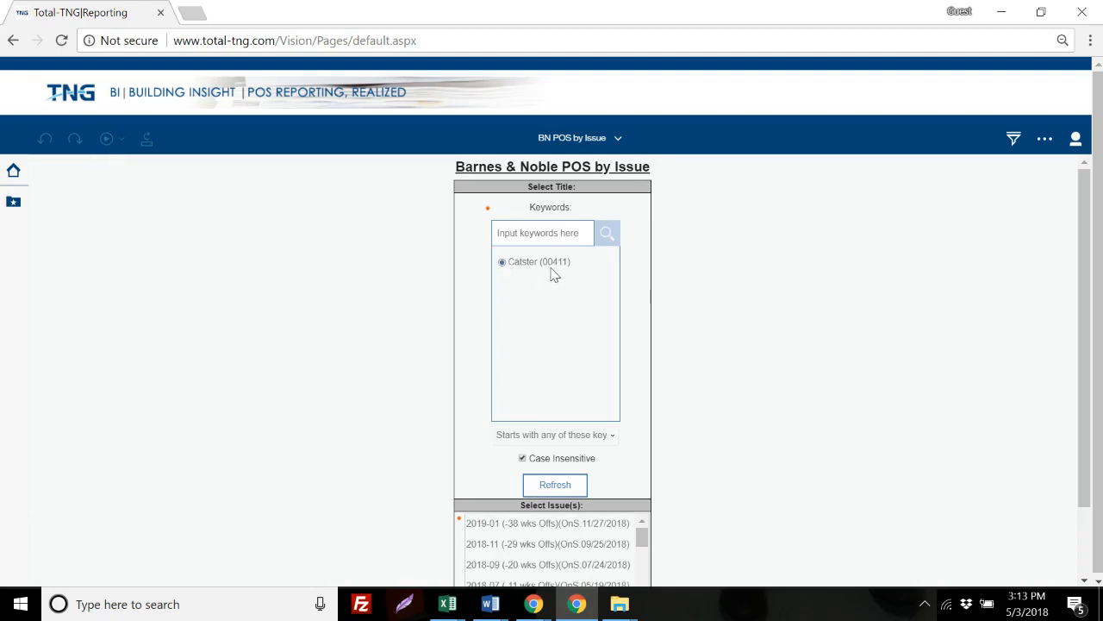
pyautogui.scroll(-1, 681, 388)
pyautogui.moveTo(644, 457); pyautogui.dragTo(613, 497)
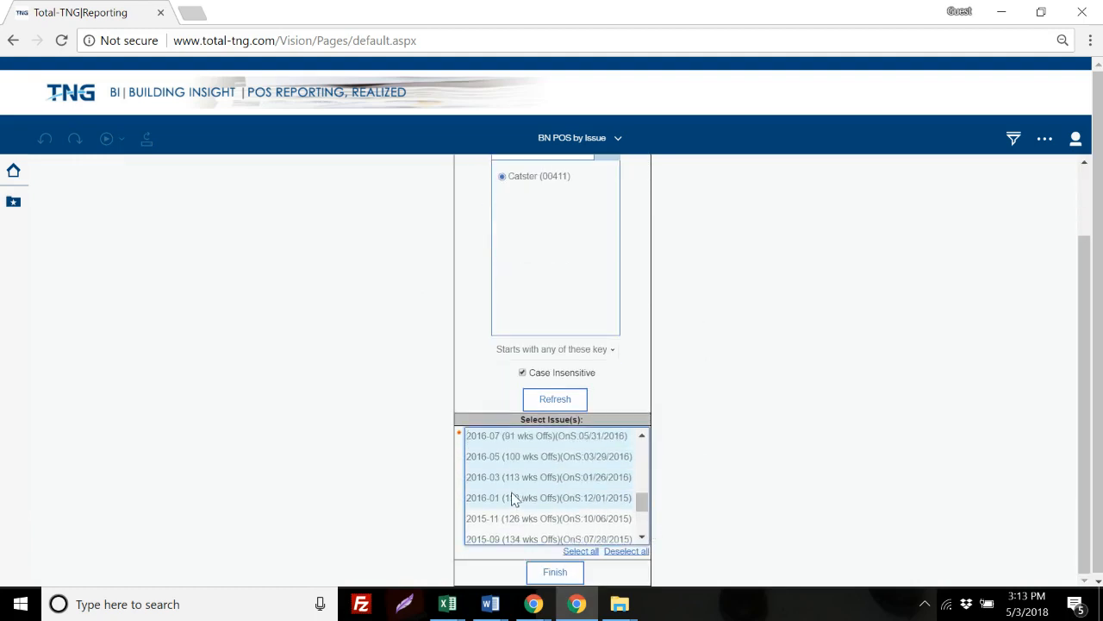
pyautogui.click(552, 495)
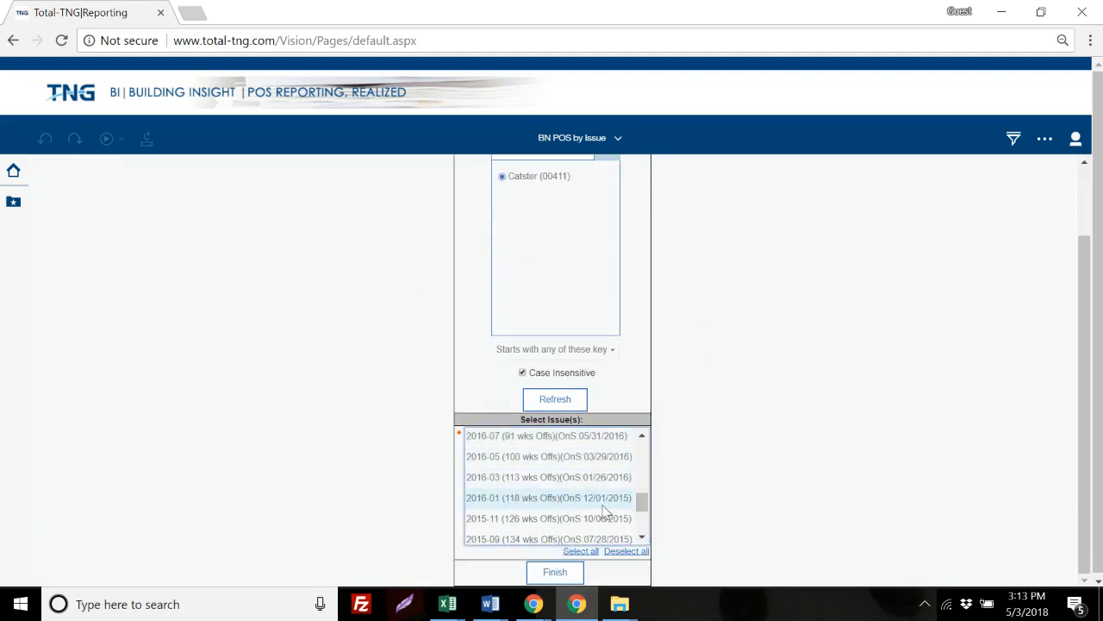
pyautogui.click(562, 570)
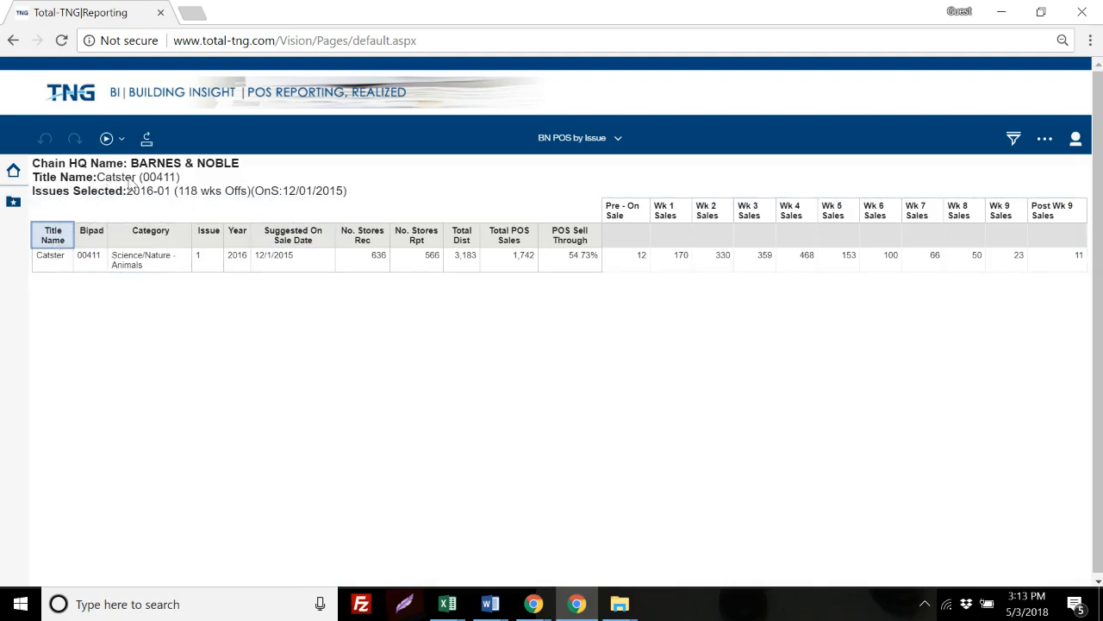
# - Run the single-issue Catster report in HTML format
pyautogui.click(248, 263)
pyautogui.click(122, 139)
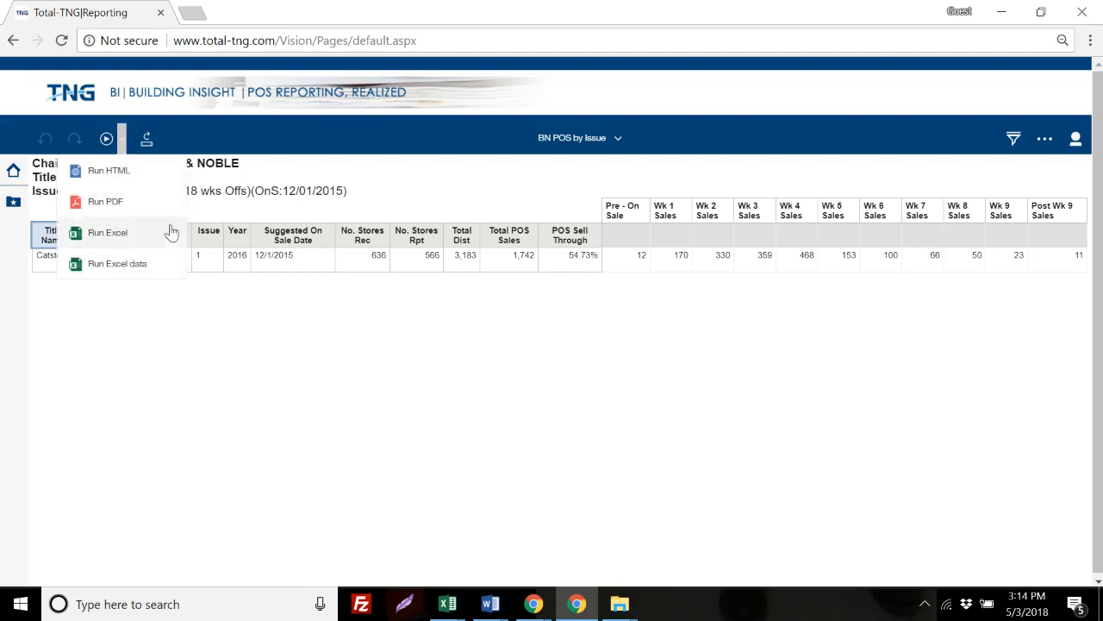
pyautogui.click(101, 175)
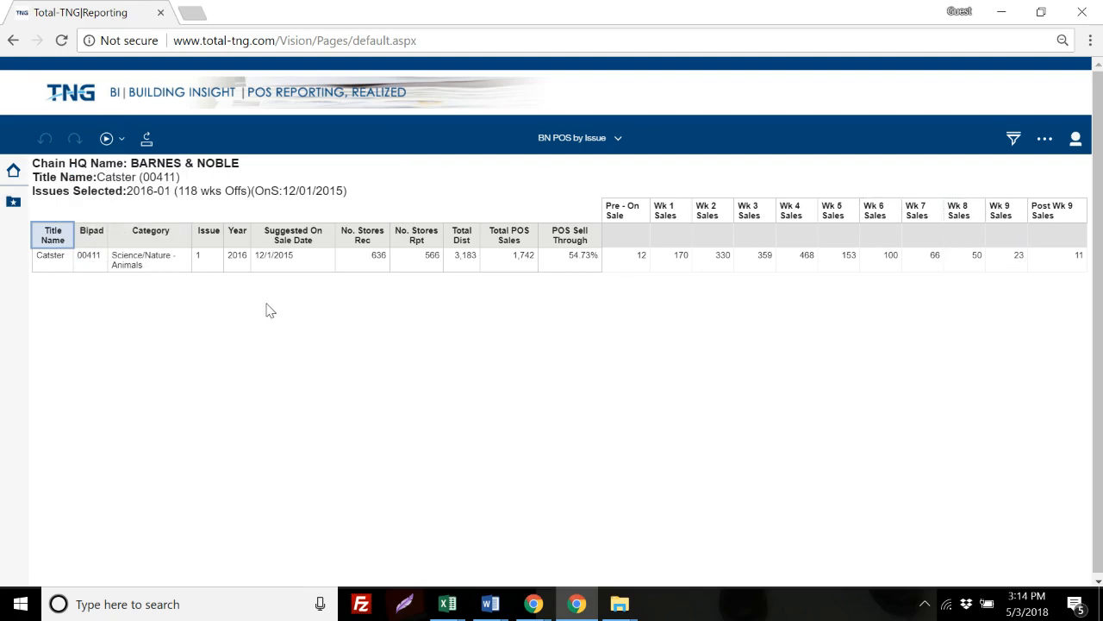
# - Run the single-issue Catster report as a PDF and switch it back to HTML
pyautogui.click(123, 144)
pyautogui.click(122, 143)
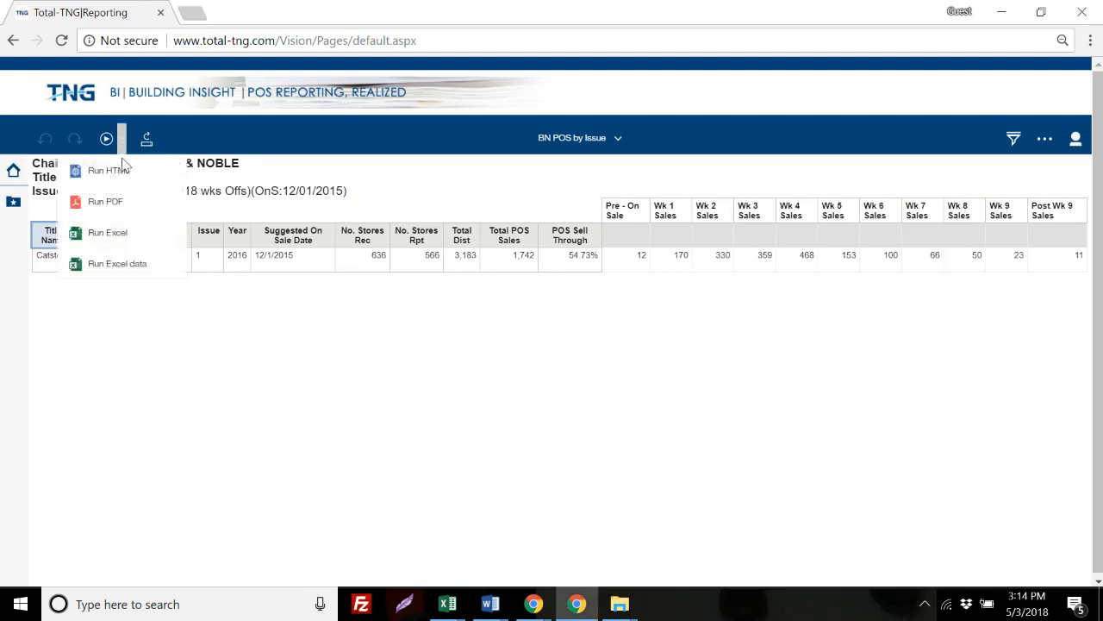
pyautogui.click(104, 203)
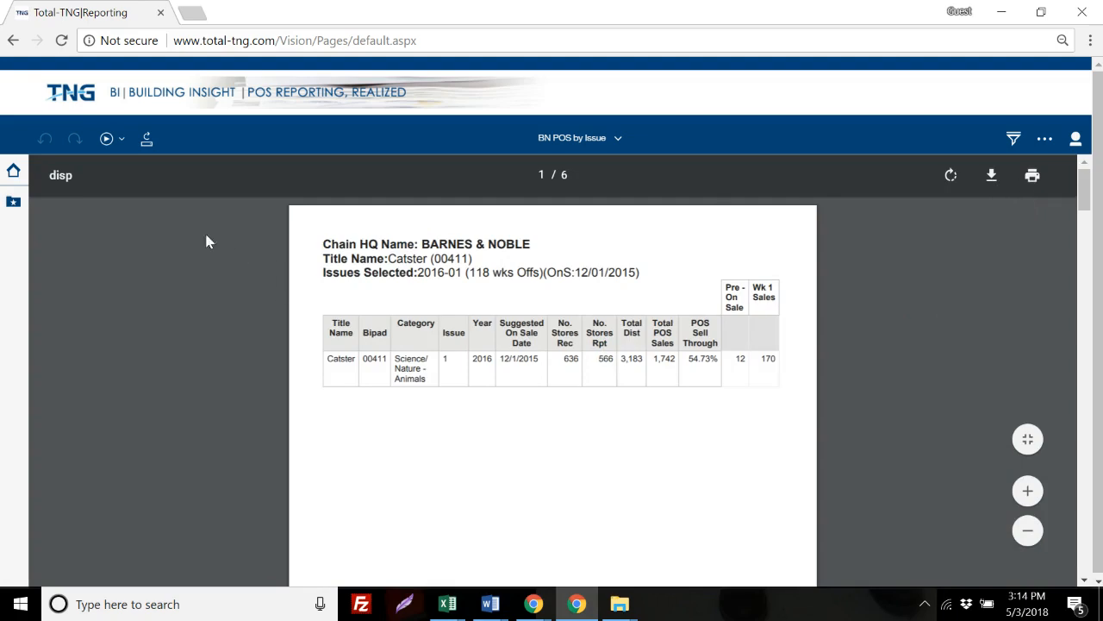
pyautogui.click(121, 140)
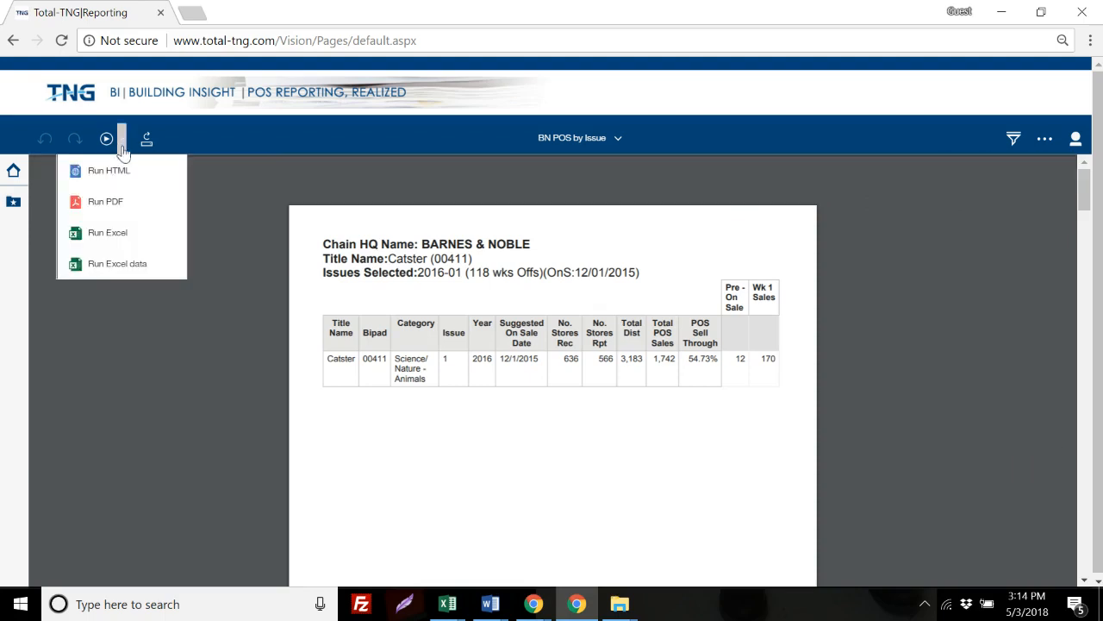
pyautogui.click(105, 176)
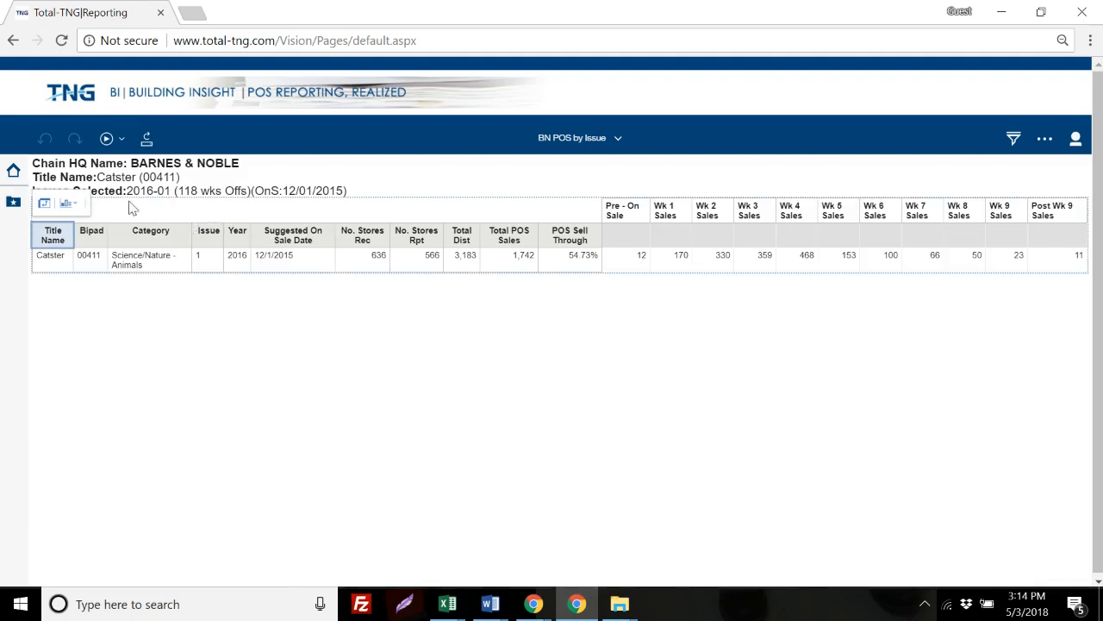
# - Run the report in Excel format for Catster (00411) with only issue 2016-01 selected
pyautogui.click(122, 141)
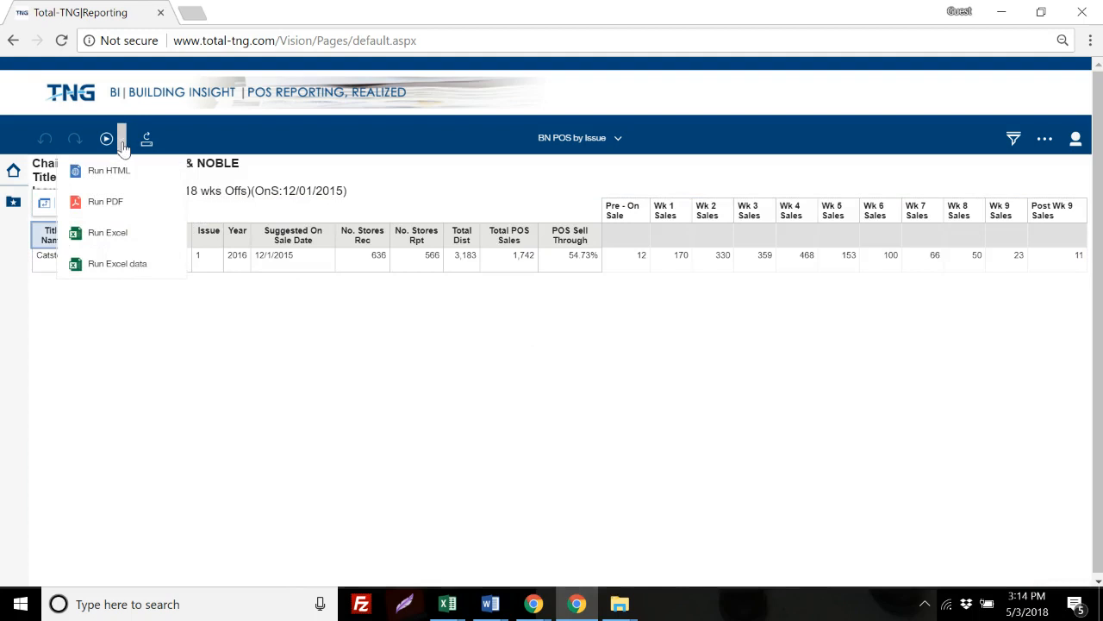
pyautogui.click(104, 242)
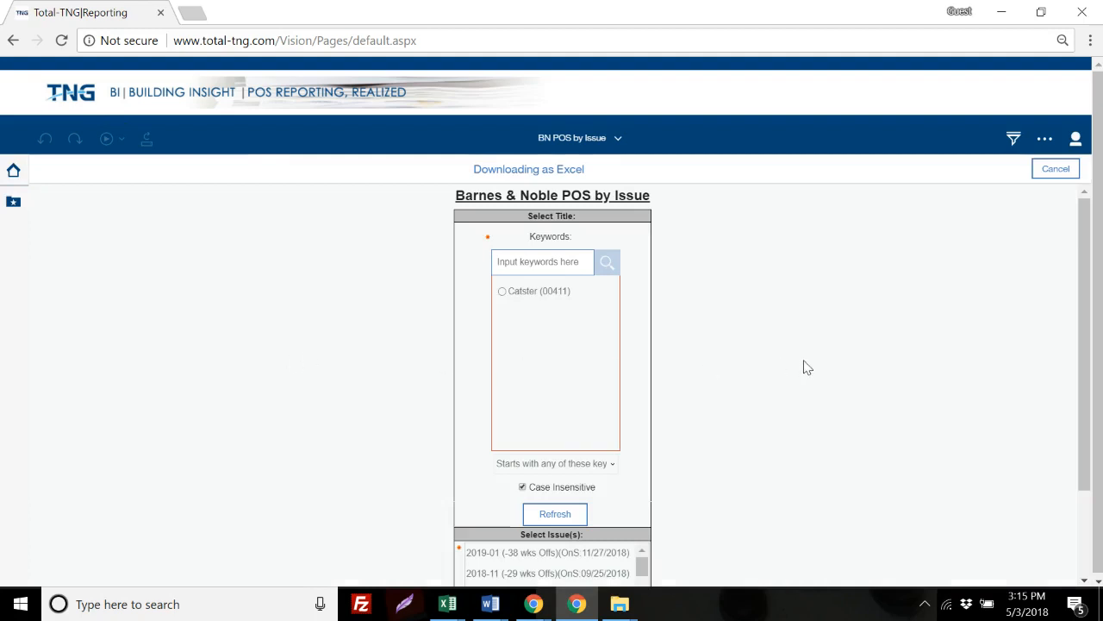
pyautogui.click(501, 292)
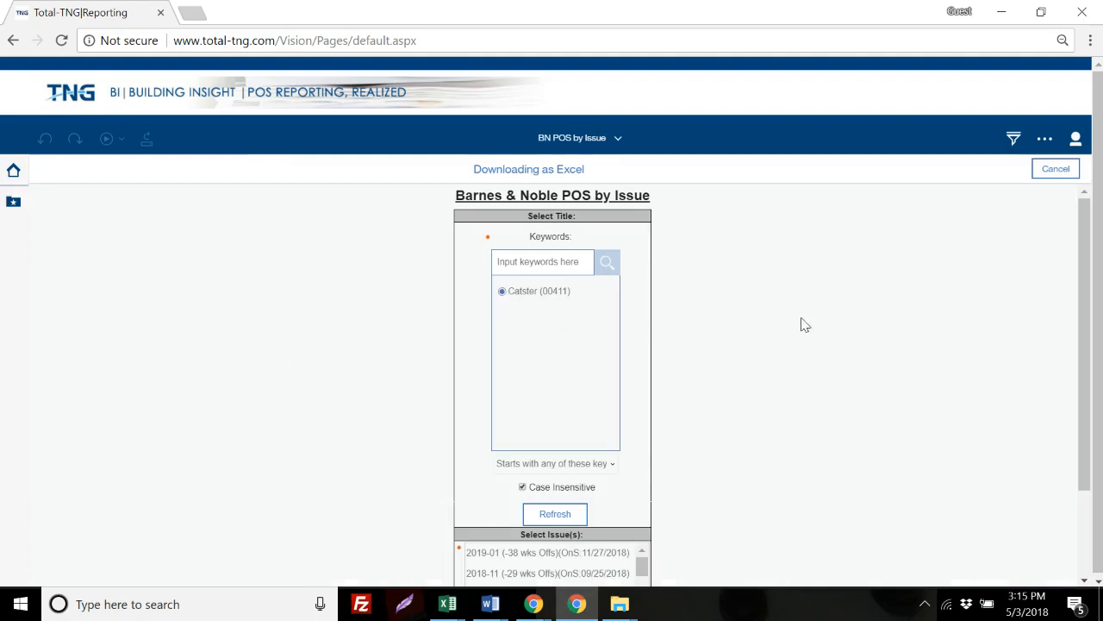
pyautogui.scroll(-2, 730, 339)
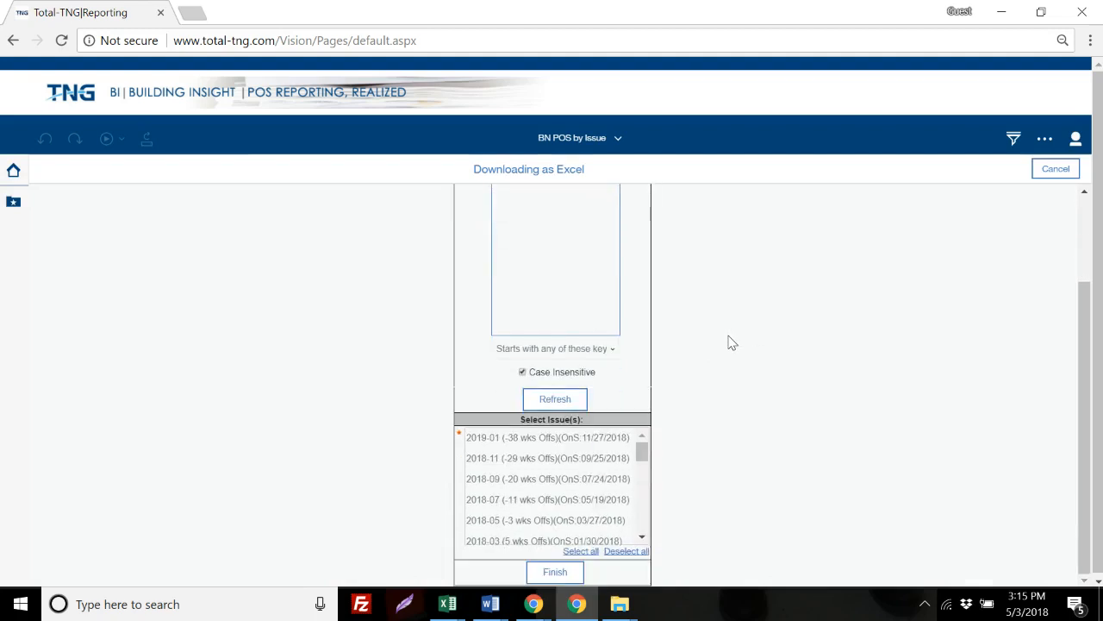
pyautogui.scroll(1, 729, 342)
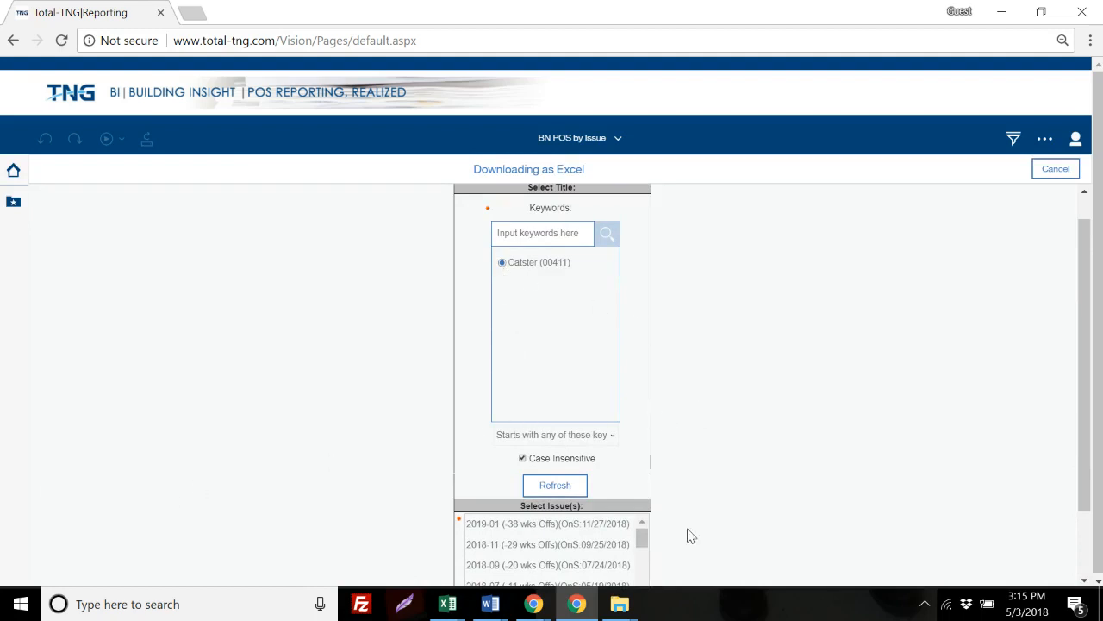
pyautogui.scroll(-1, 690, 534)
pyautogui.scroll(-1, 646, 474)
pyautogui.moveTo(649, 475); pyautogui.dragTo(645, 512)
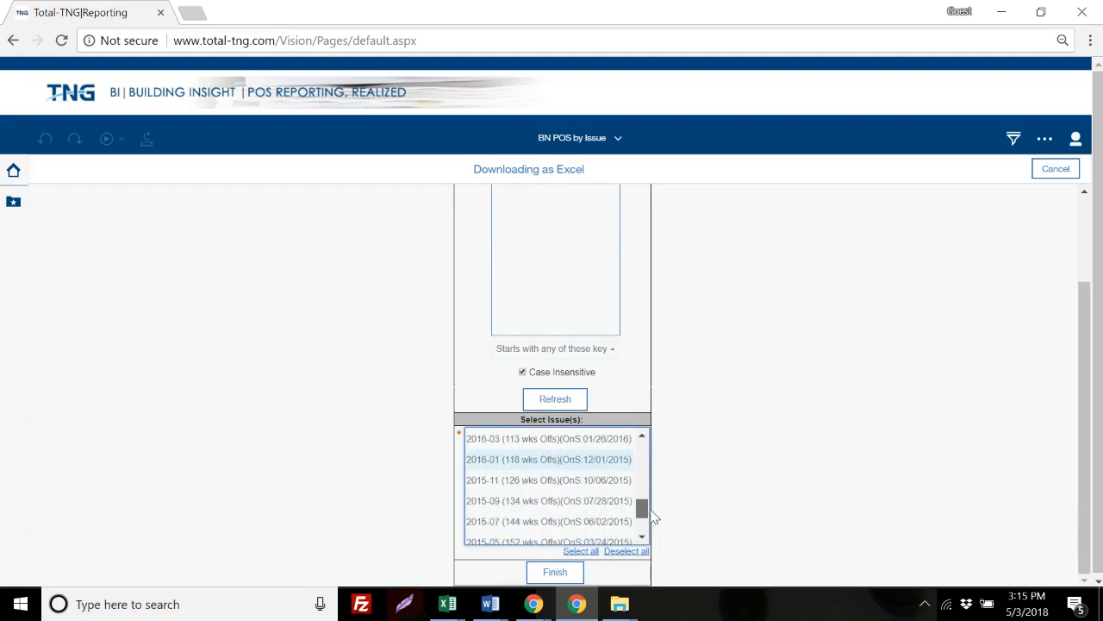
pyautogui.click(554, 463)
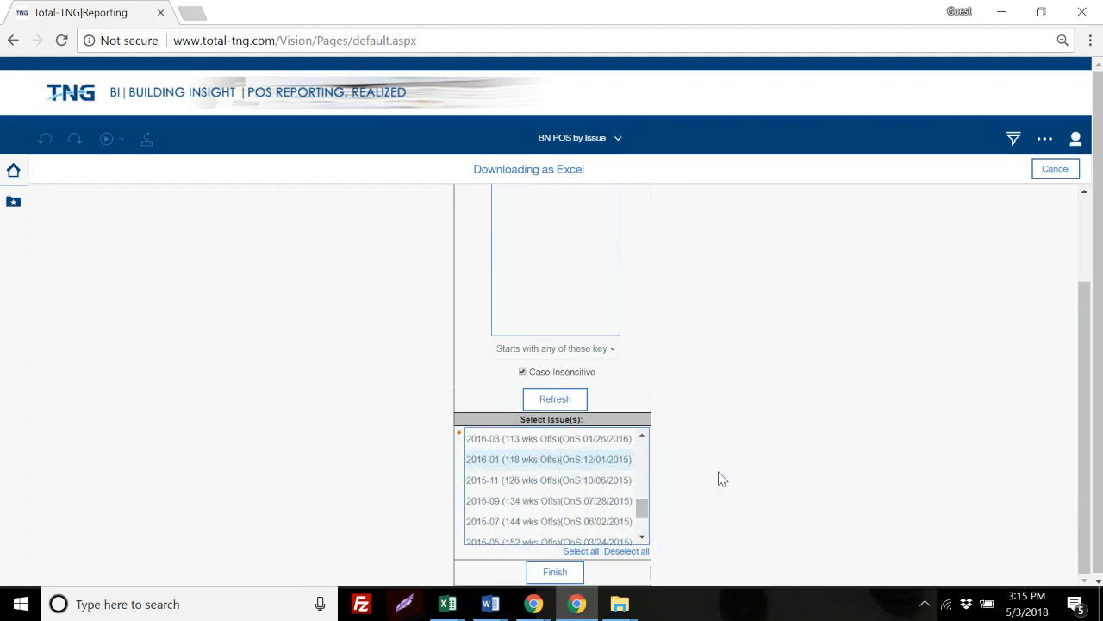
pyautogui.click(555, 572)
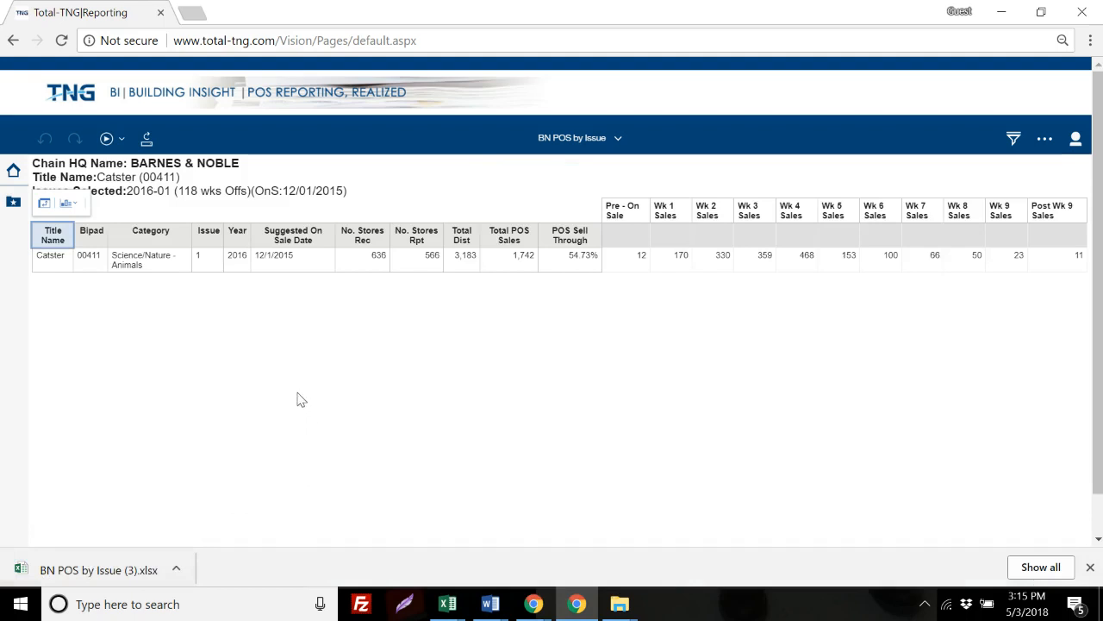
pyautogui.click(122, 138)
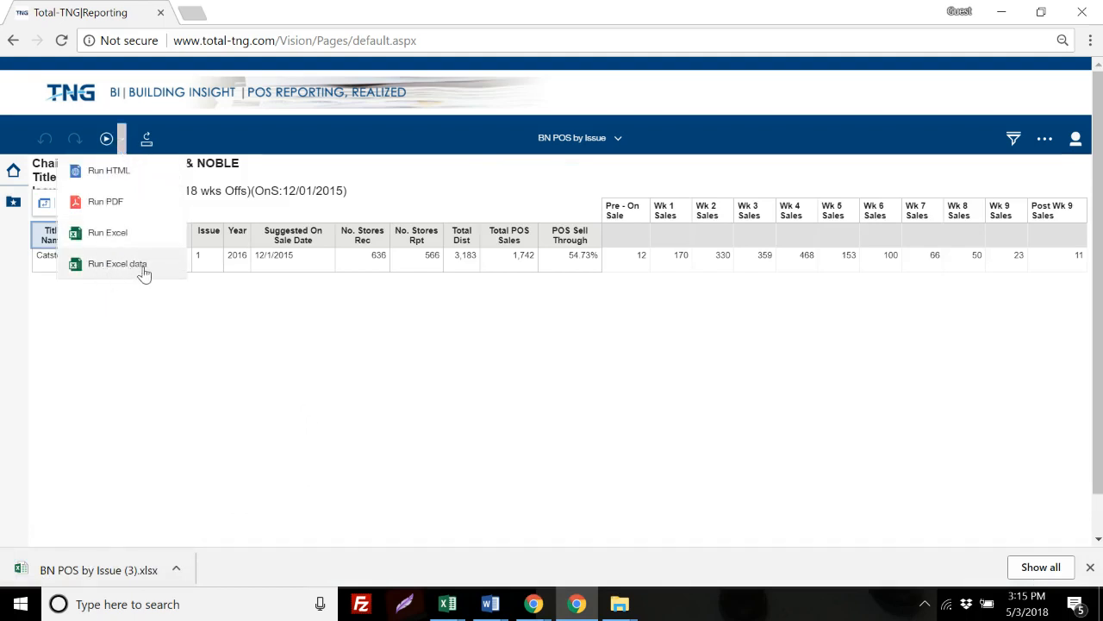
pyautogui.click(584, 256)
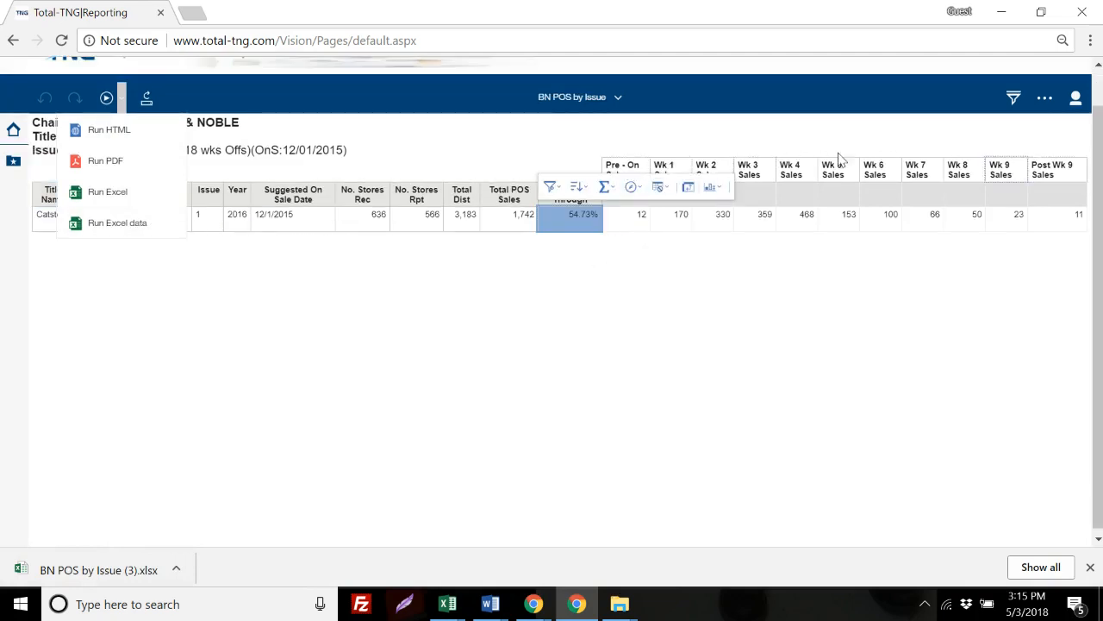
pyautogui.click(401, 168)
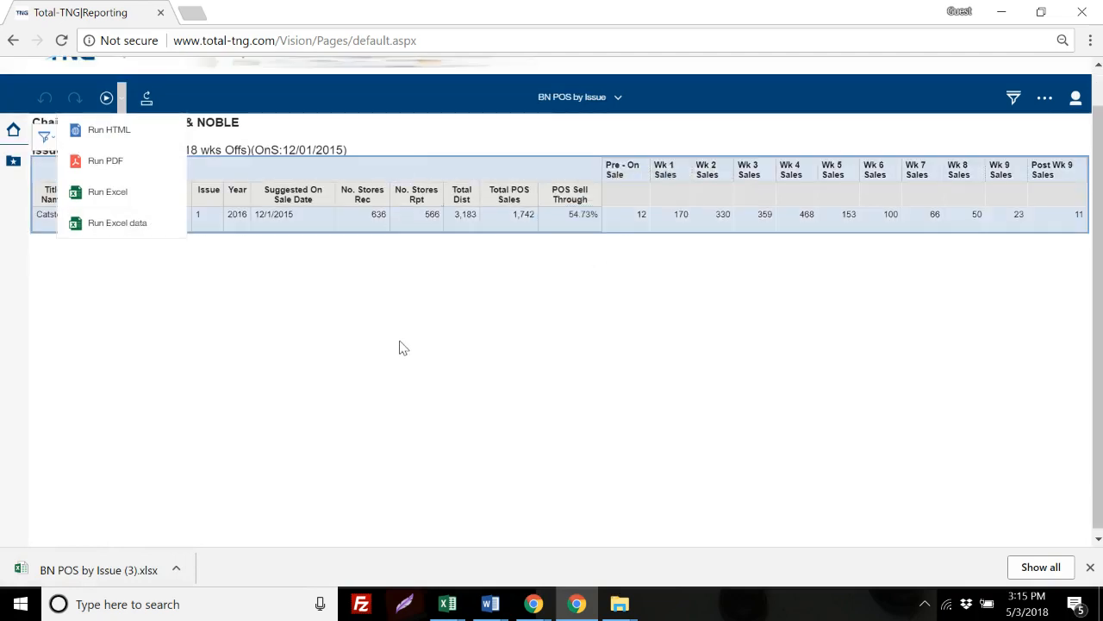